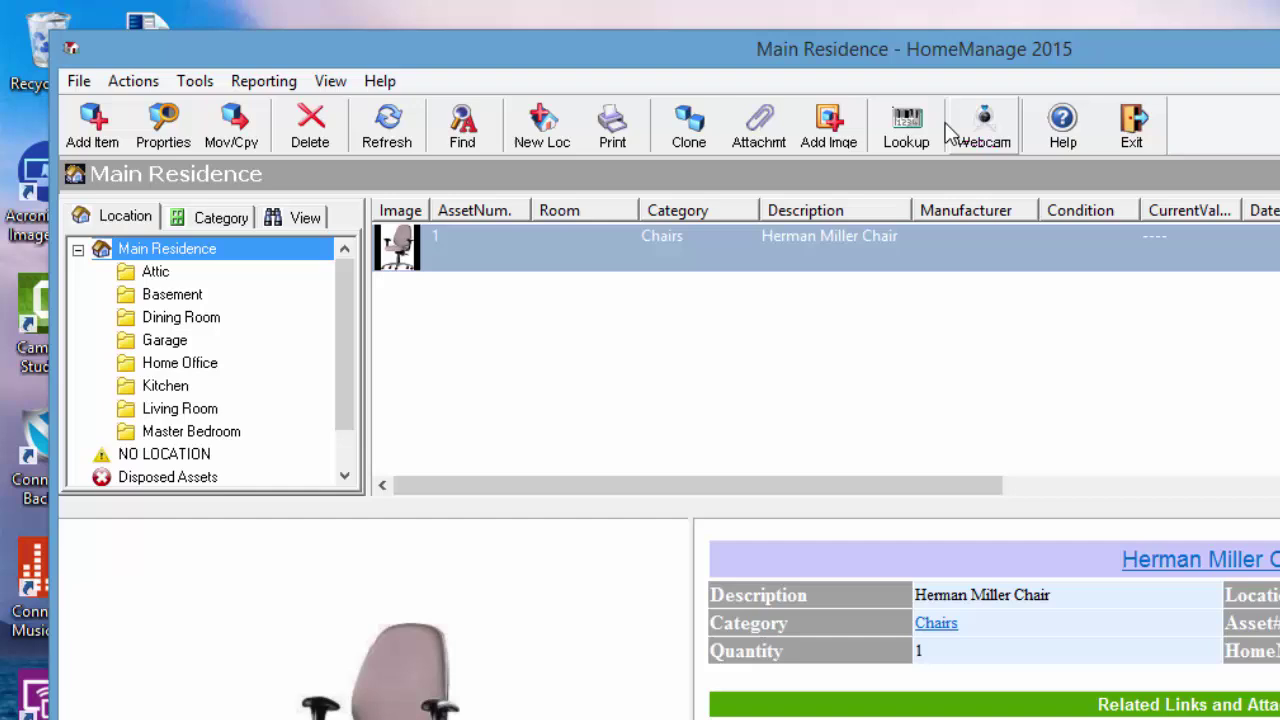
# Start adding an item using the webcam and take a snapshot of the microphone as its first image
pyautogui.click(133, 81)
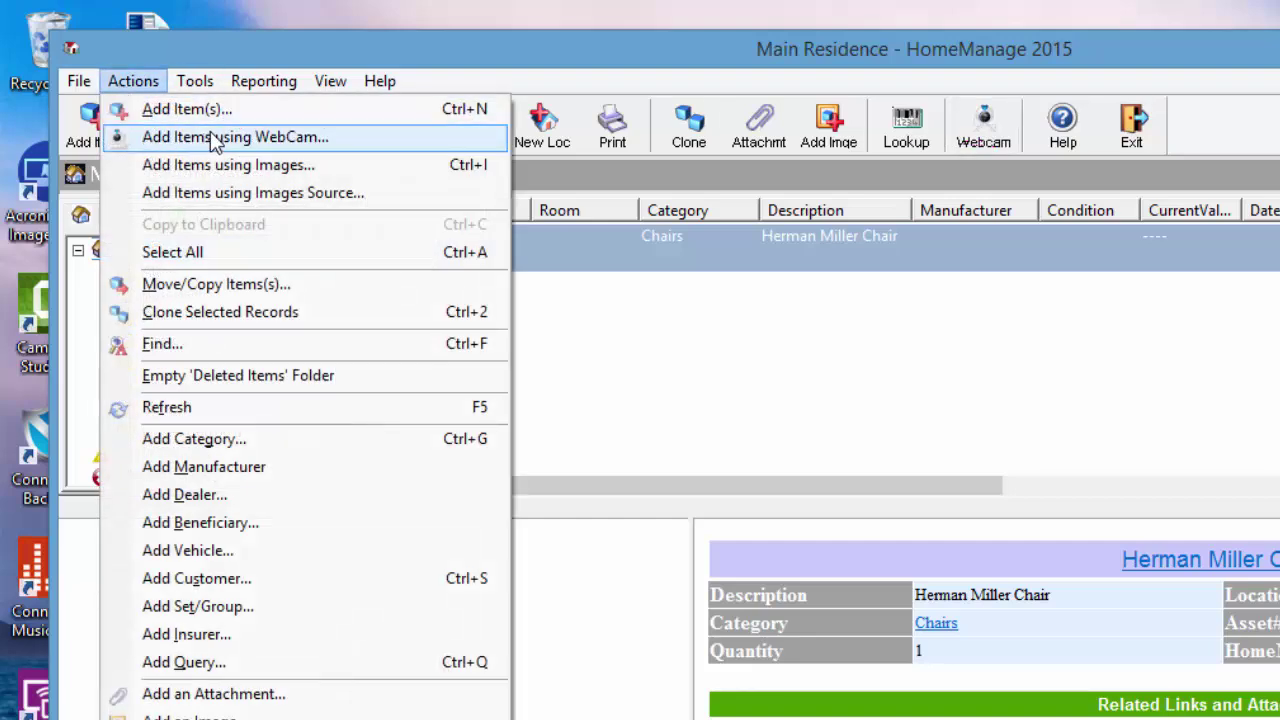
pyautogui.click(658, 38)
pyautogui.click(984, 125)
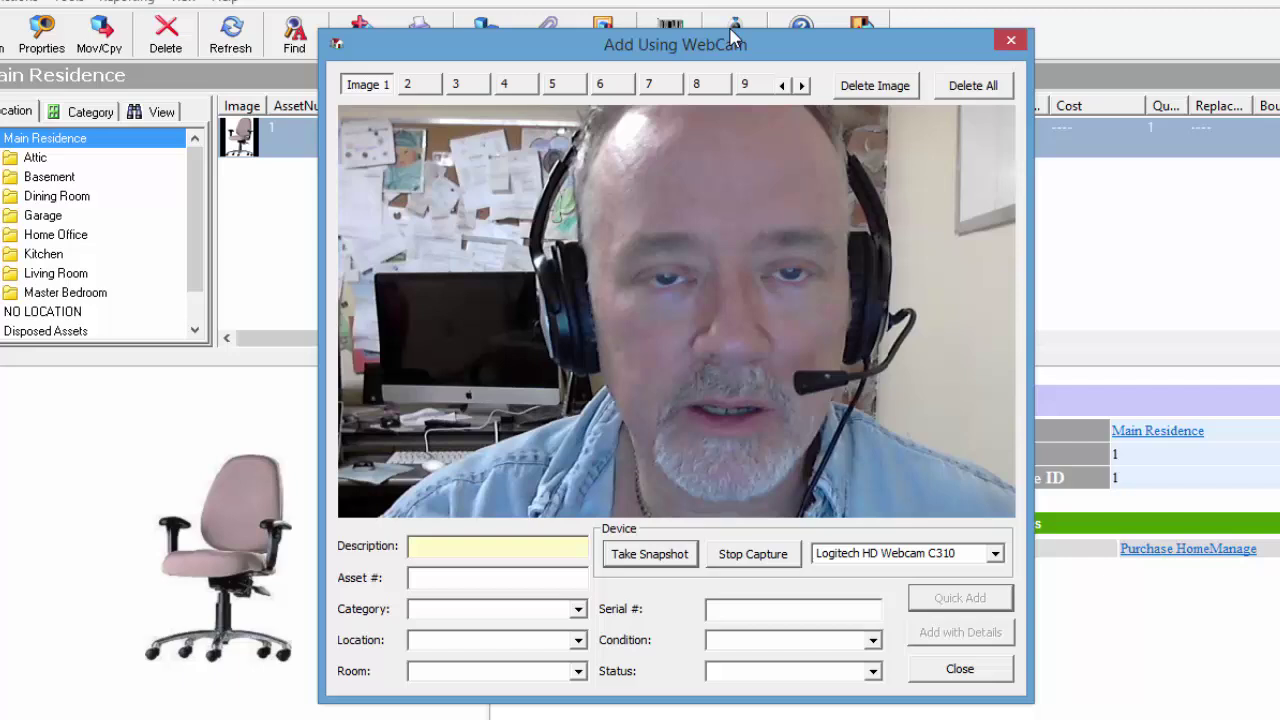
pyautogui.moveTo(736, 44); pyautogui.dragTo(744, 48)
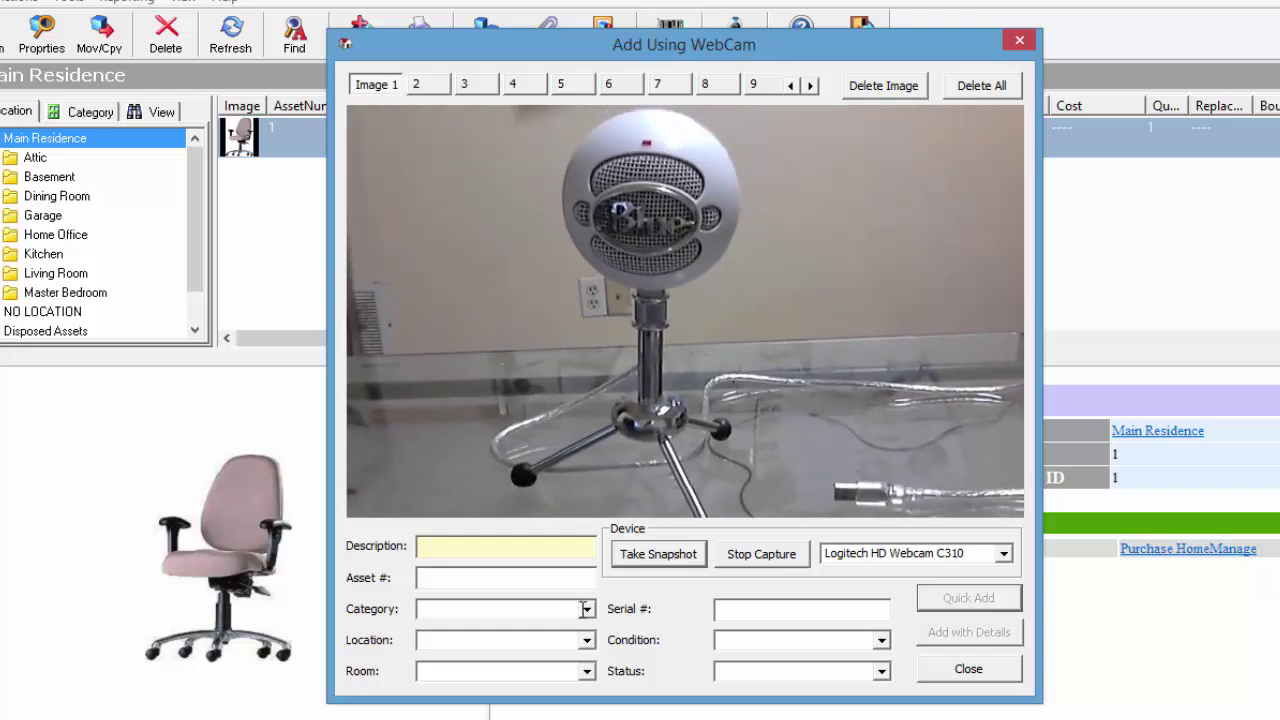
pyautogui.click(658, 555)
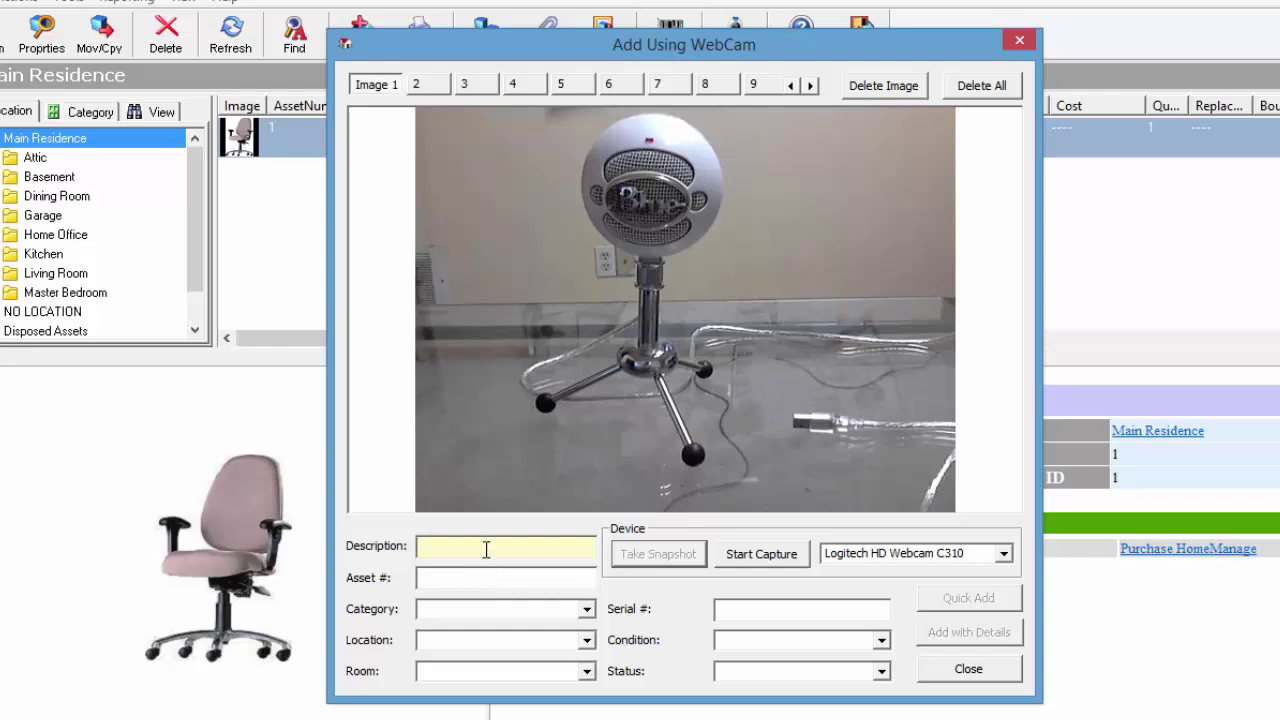
# Enter Snowball USB Microphone as the new item's description
pyautogui.write('Snow')
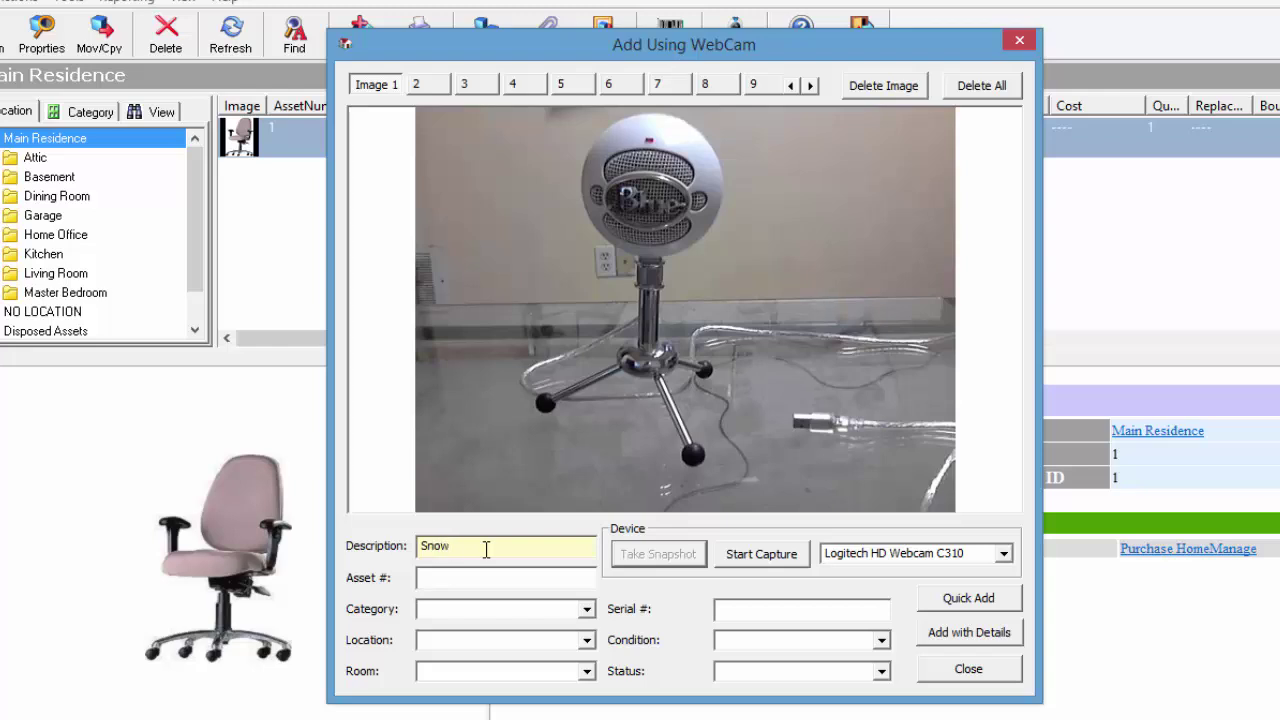
pyautogui.write('ballo U')
pyautogui.press('BackSpace')
pyautogui.press('BackSpace')
pyautogui.press('BackSpace')
pyautogui.write('USB Mic')
pyautogui.press('BackSpace')
pyautogui.press('BackSpace')
pyautogui.write('crophone')
pyautogui.press('Tab')
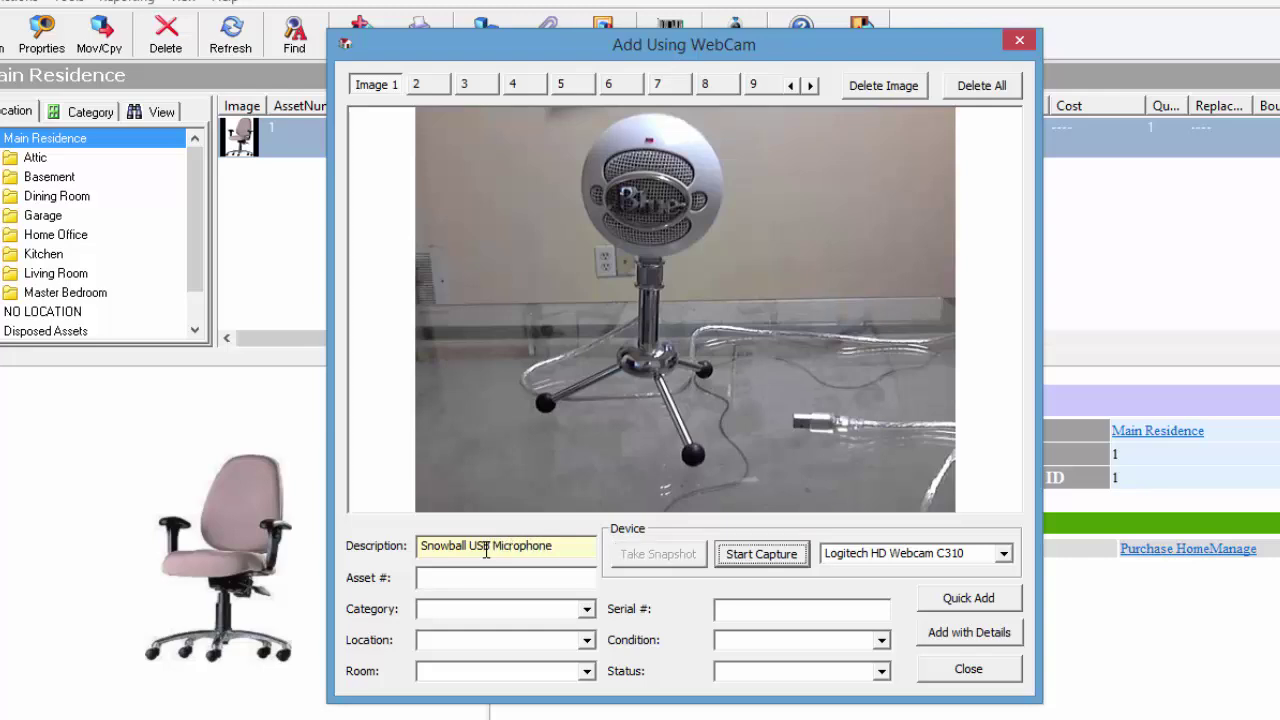
# Set the item's category to Microphones and condition to Almost New, and quick-add it to the Main Residence inventory
pyautogui.click(478, 609)
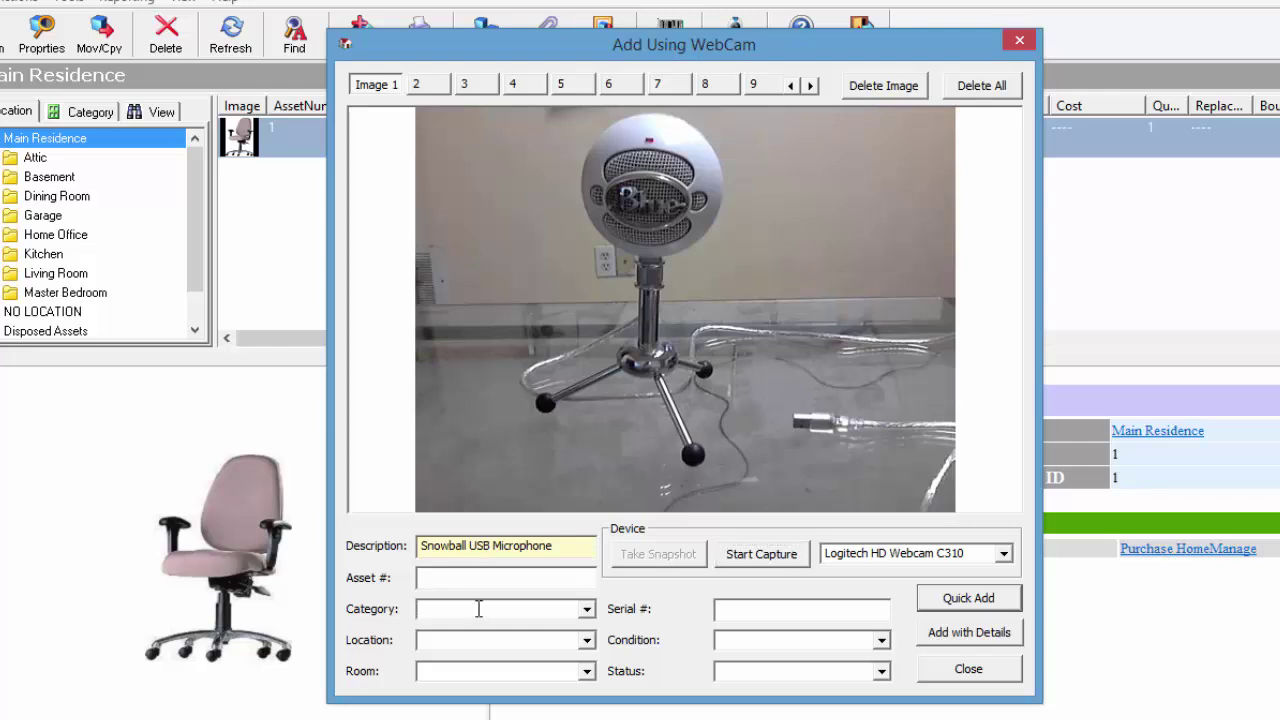
pyautogui.write('Microphones')
pyautogui.click(471, 640)
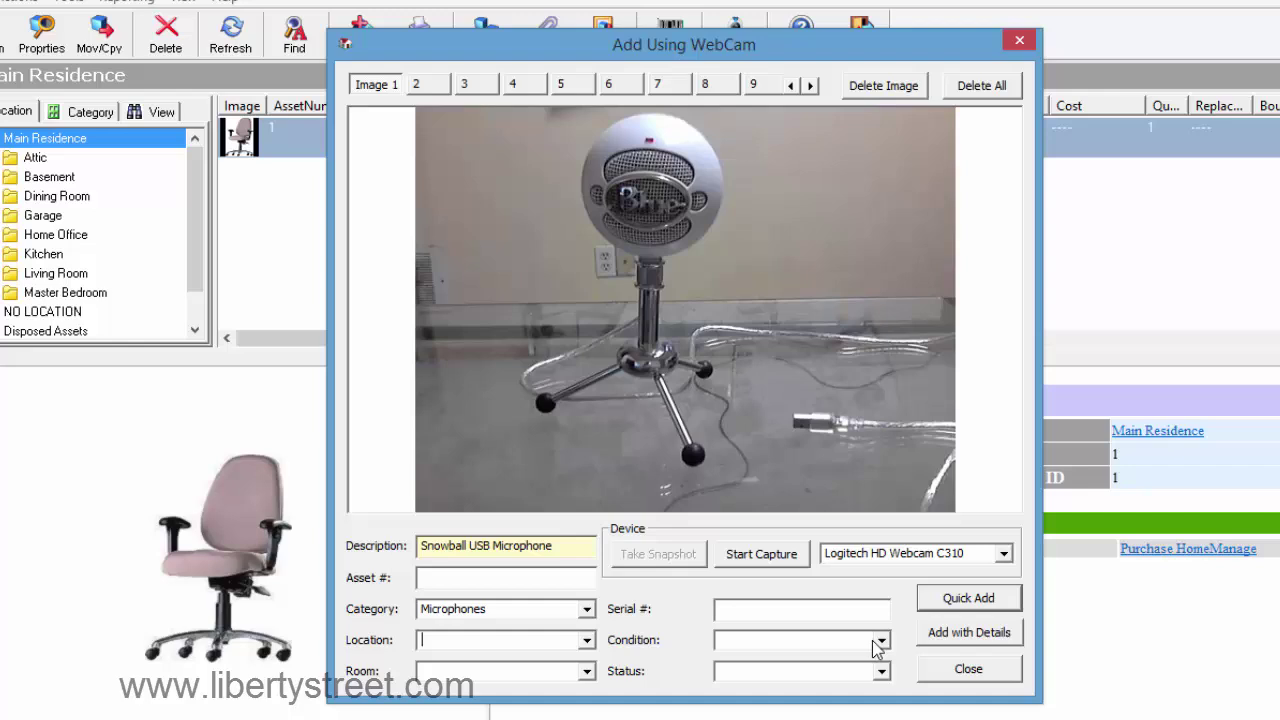
pyautogui.click(797, 637)
pyautogui.write('Almost')
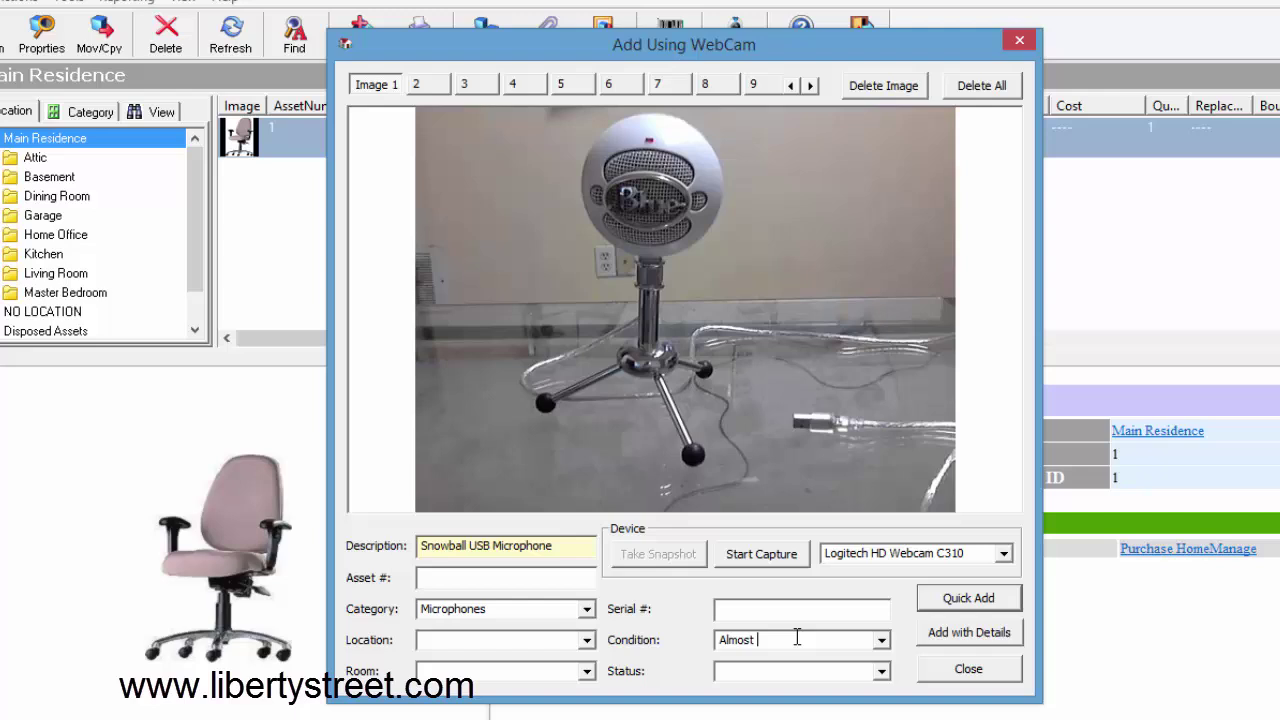
pyautogui.write(' New')
pyautogui.click(822, 633)
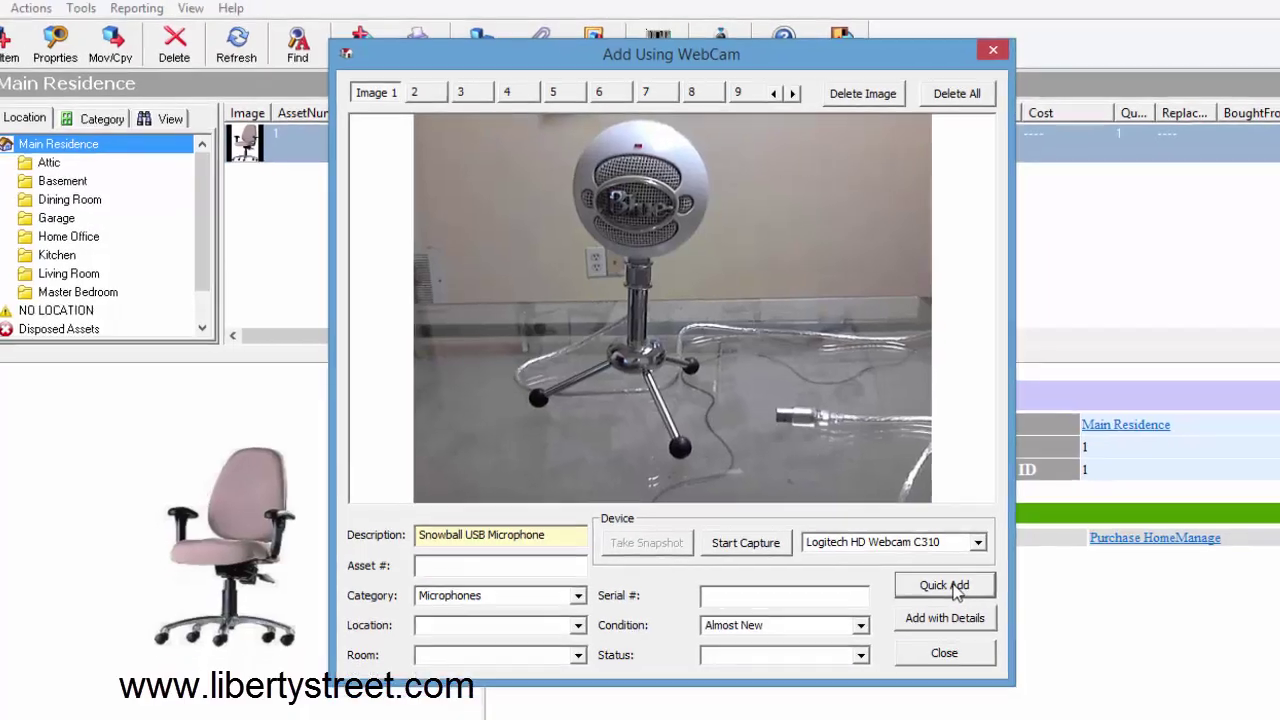
pyautogui.click(955, 588)
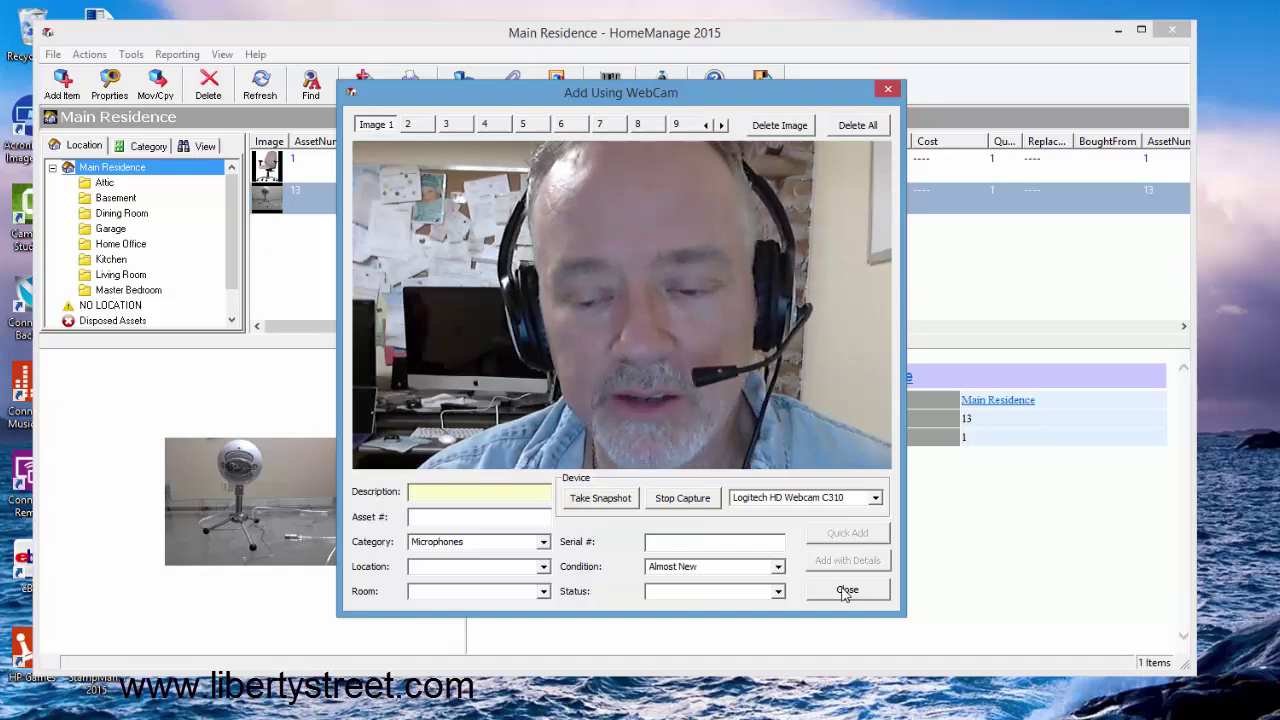
pyautogui.click(846, 591)
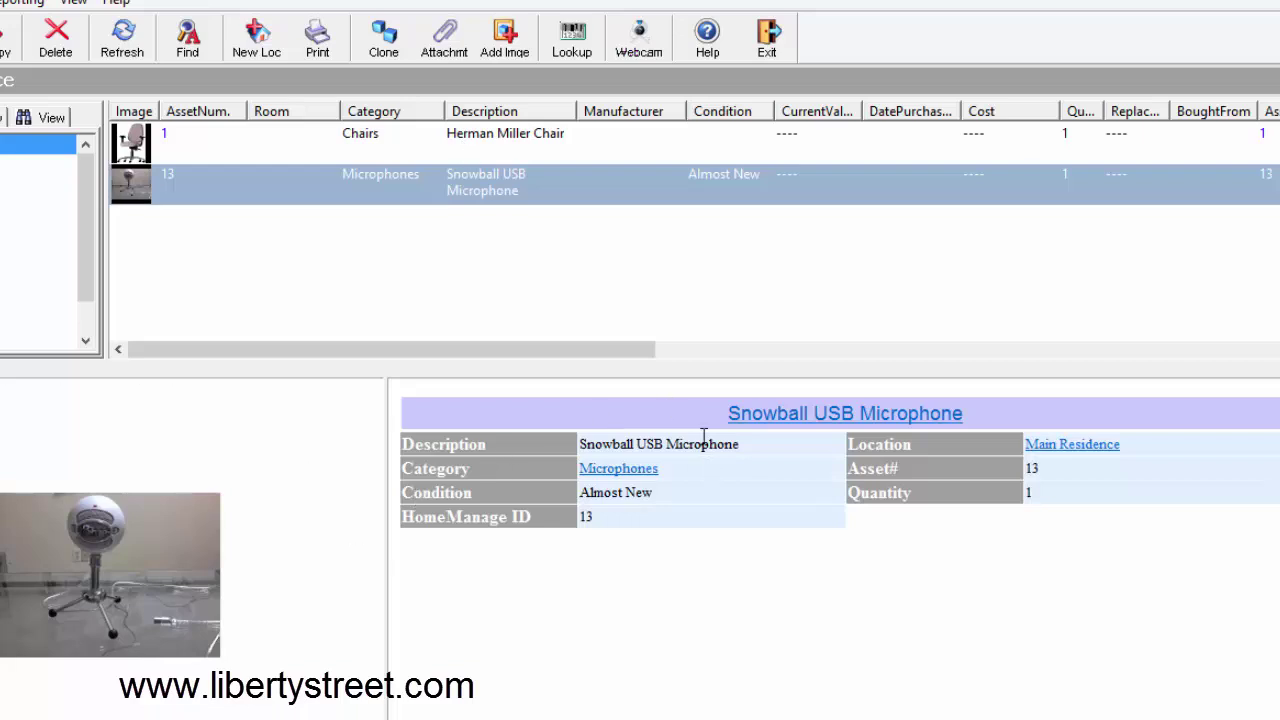
# Open the Snowball USB Microphone item's attachments and copy the URL of its Amazon product page from the browser
pyautogui.doubleClick(437, 190)
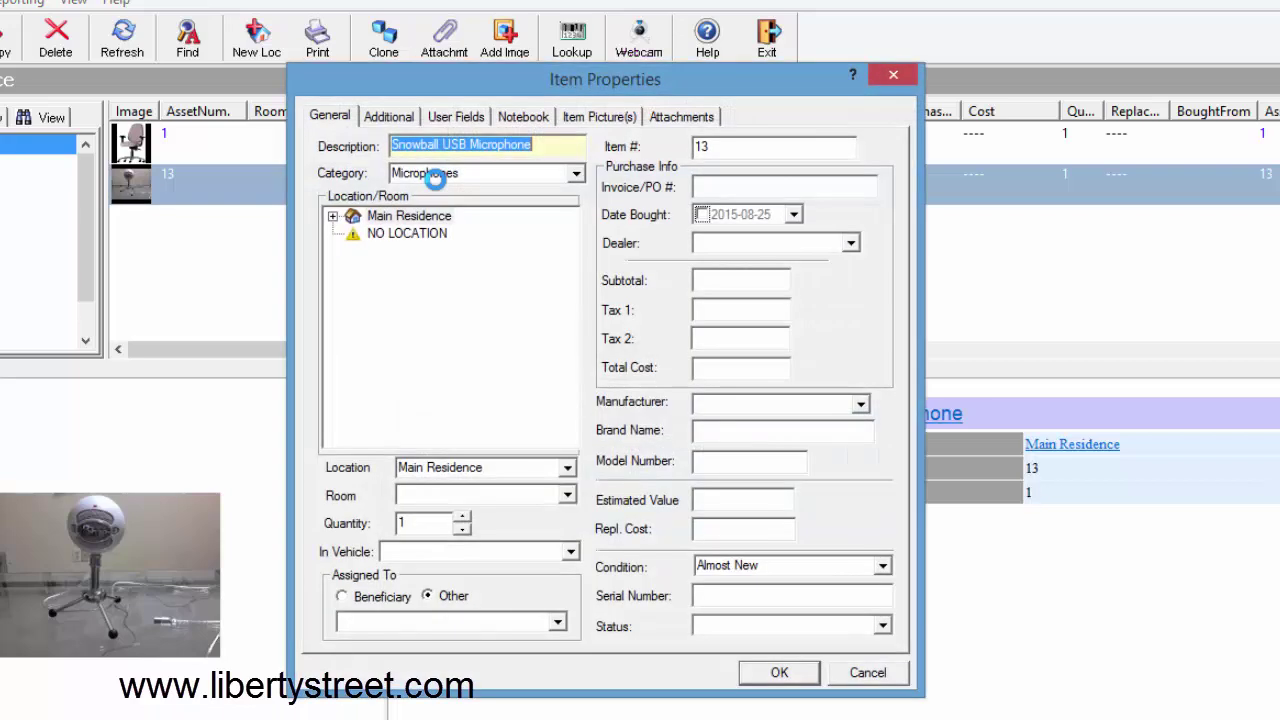
pyautogui.click(705, 116)
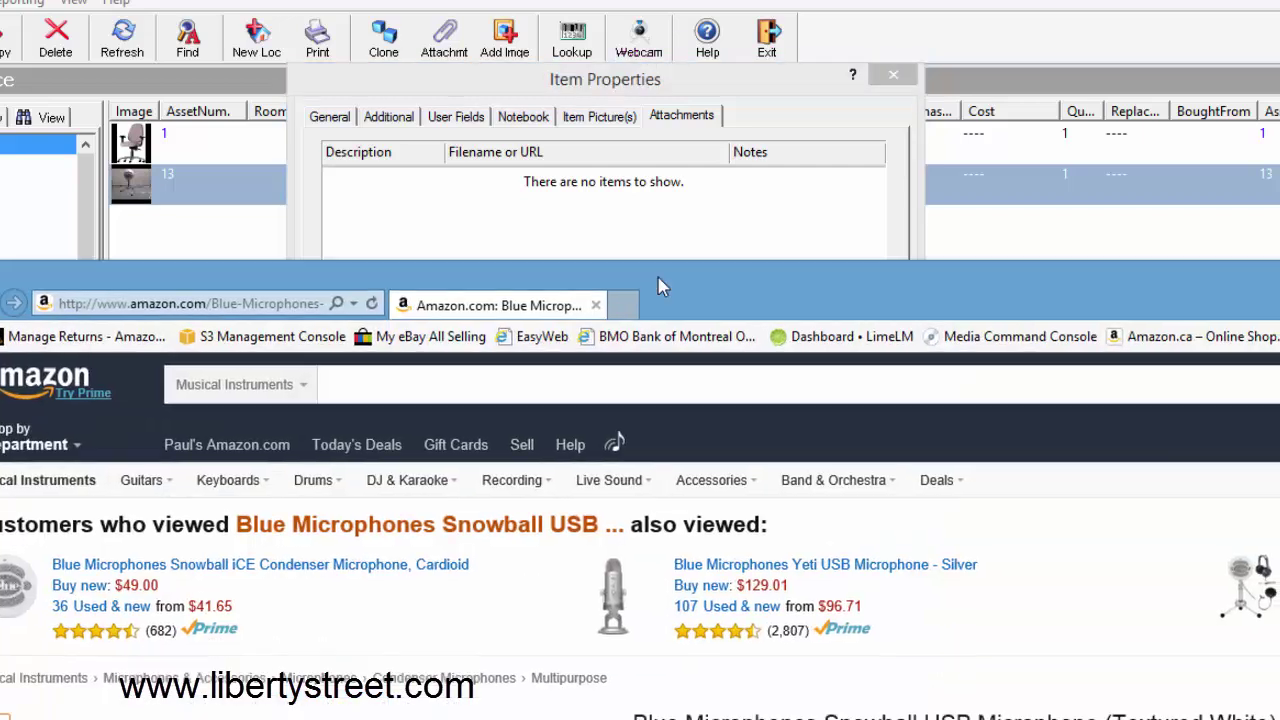
pyautogui.moveTo(657, 286); pyautogui.dragTo(645, 210)
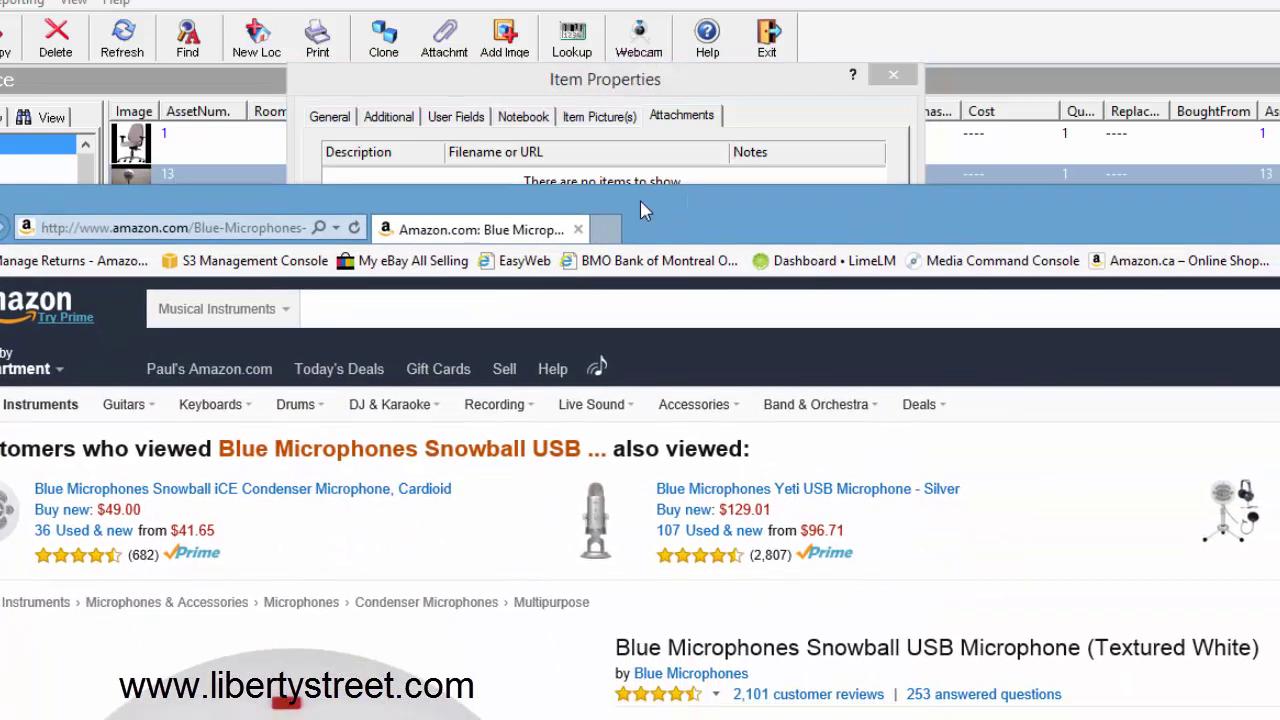
pyautogui.click(210, 228)
pyautogui.rightClick(210, 228)
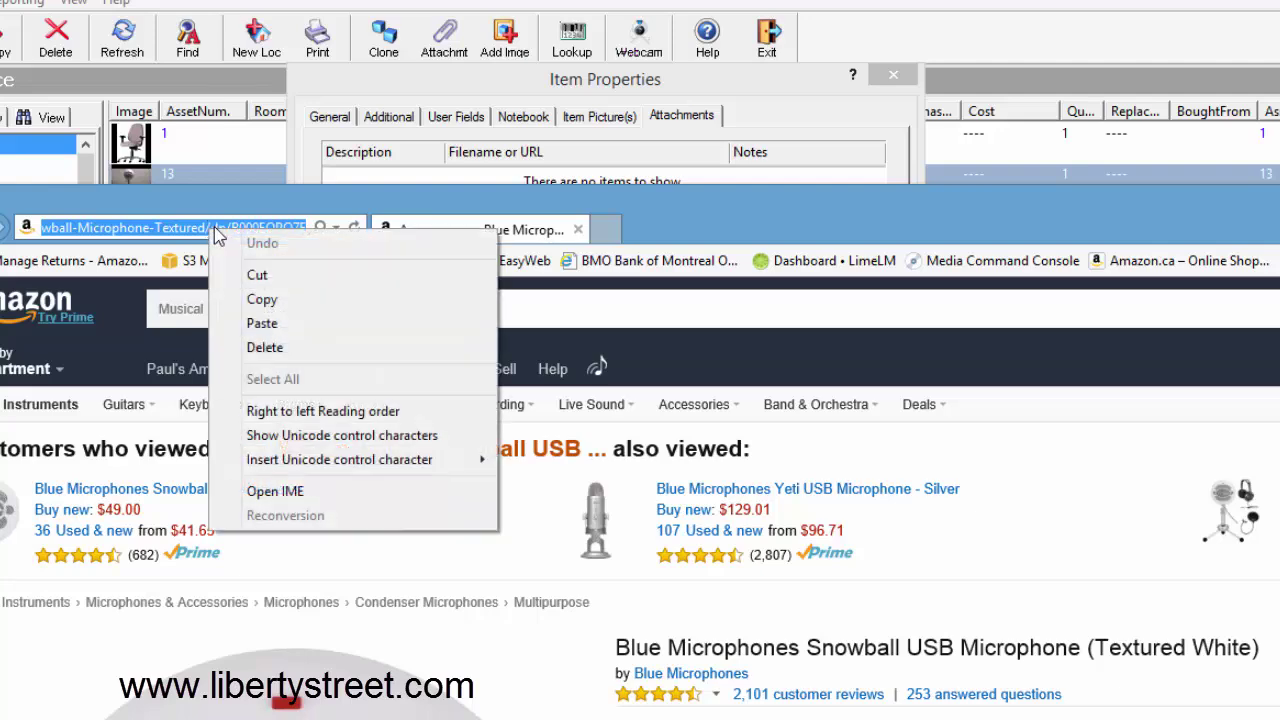
pyautogui.click(266, 301)
pyautogui.click(640, 140)
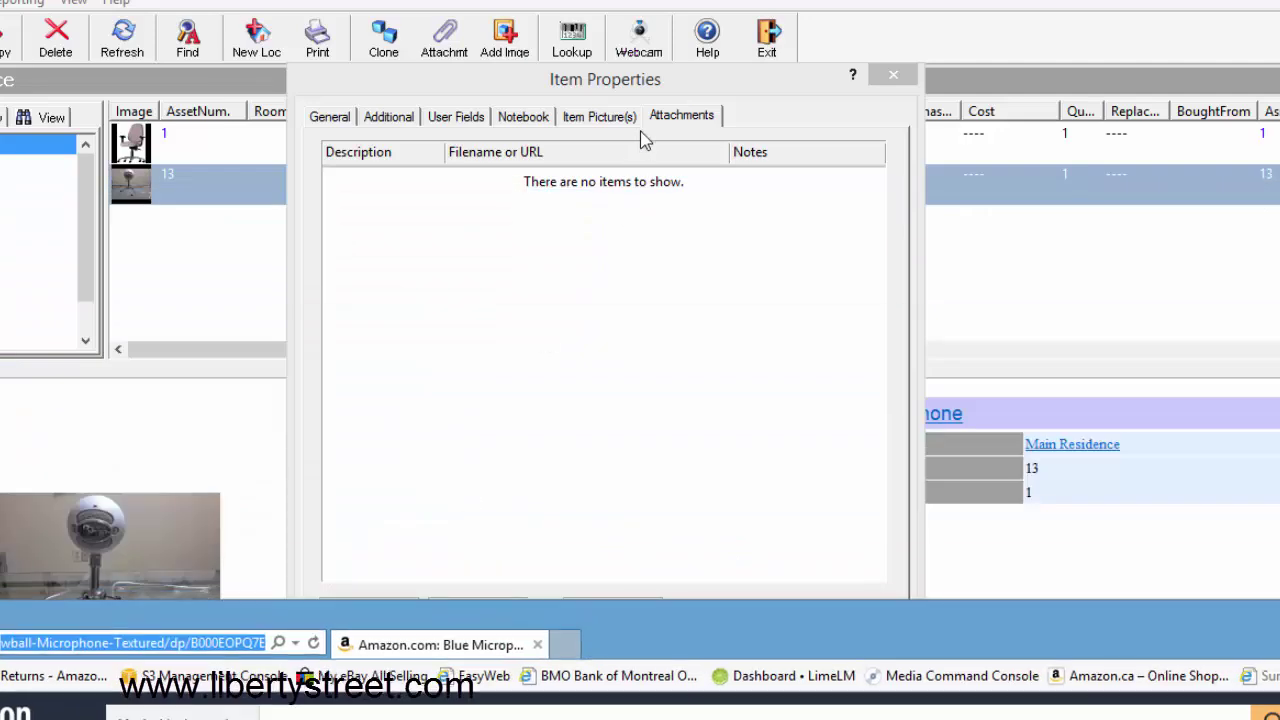
# Add an attachment described as Amazon Product Page with the copied URL to the item, and save its properties
pyautogui.moveTo(640, 88); pyautogui.dragTo(574, 42)
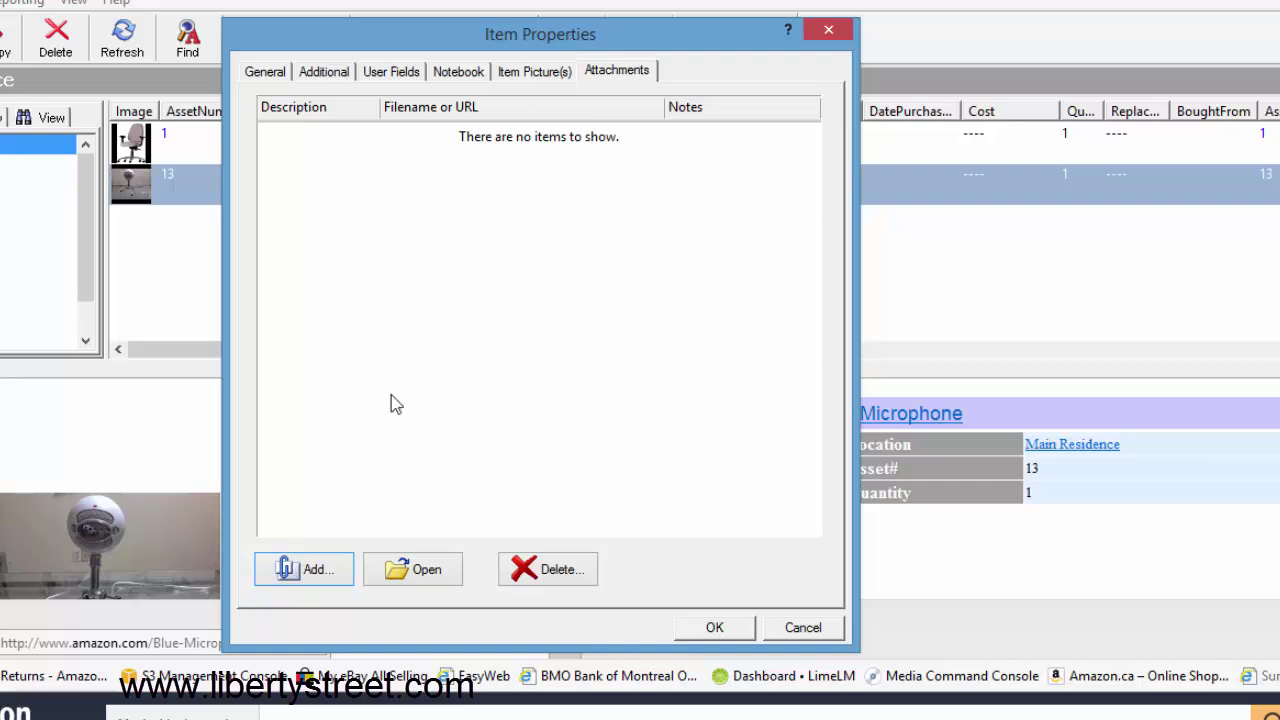
pyautogui.click(316, 572)
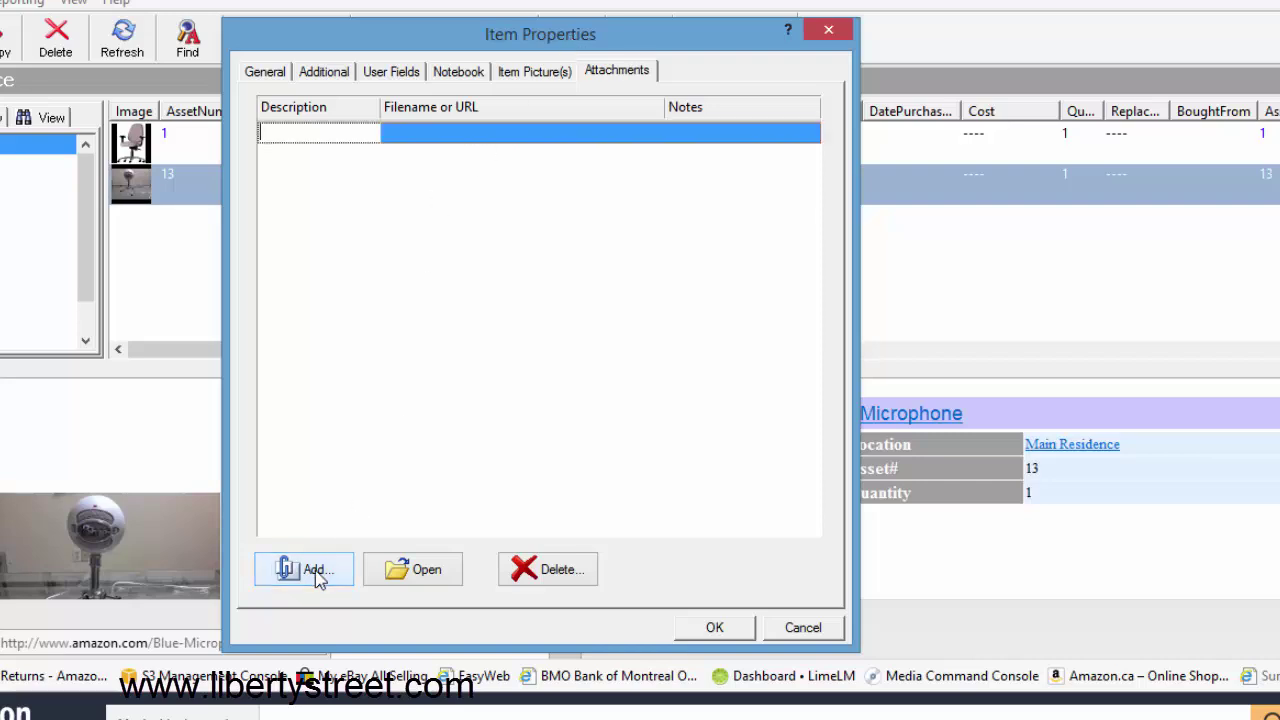
pyautogui.write('Amazon Product Page')
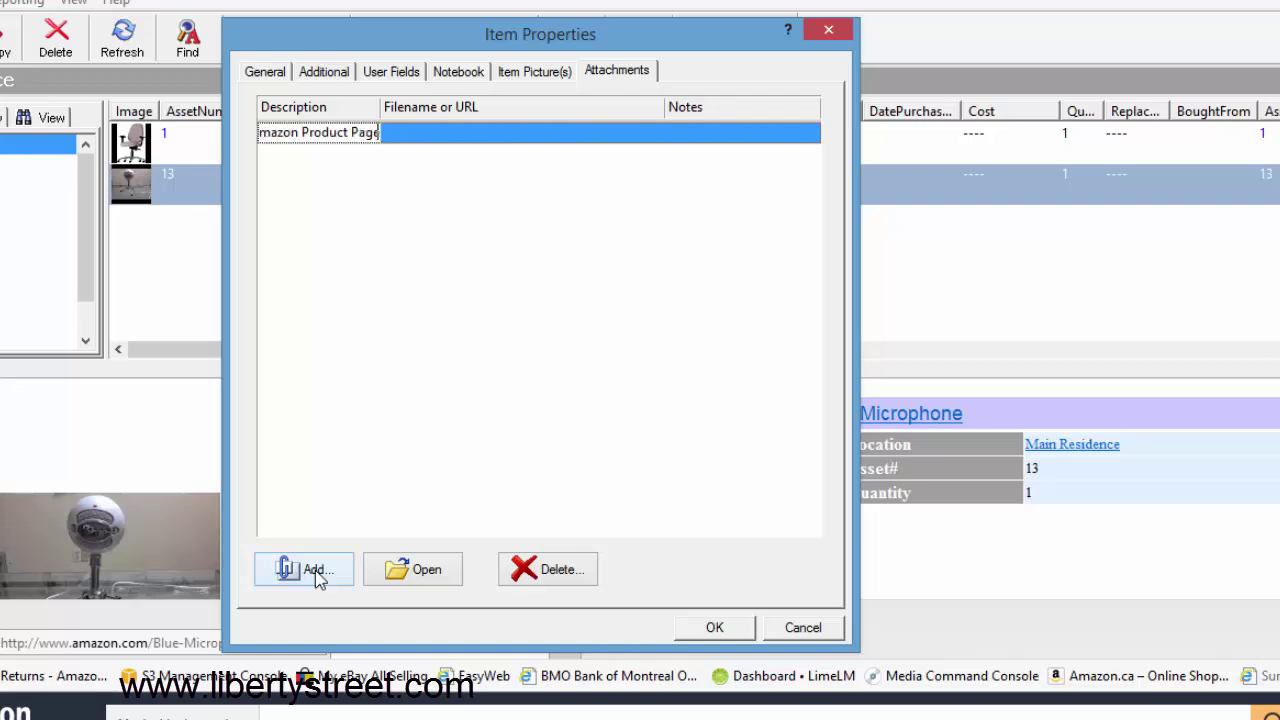
pyautogui.press('Tab')
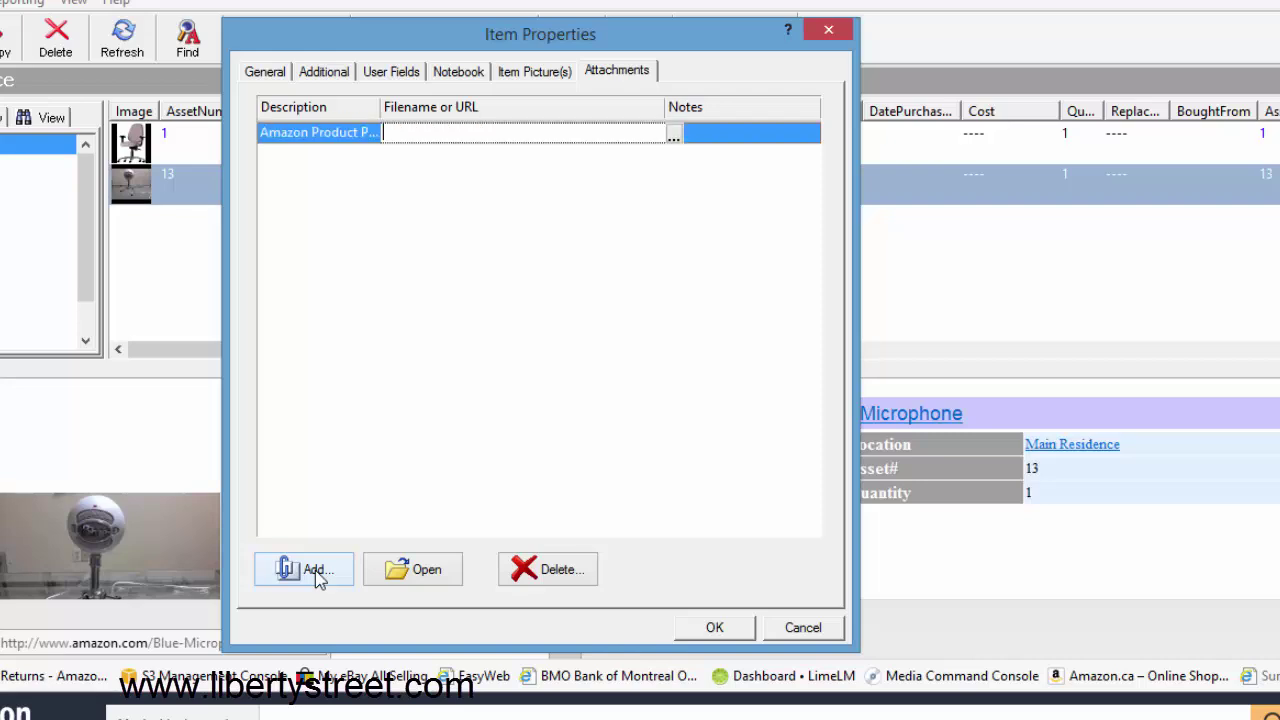
pyautogui.rightClick(442, 134)
pyautogui.click(507, 229)
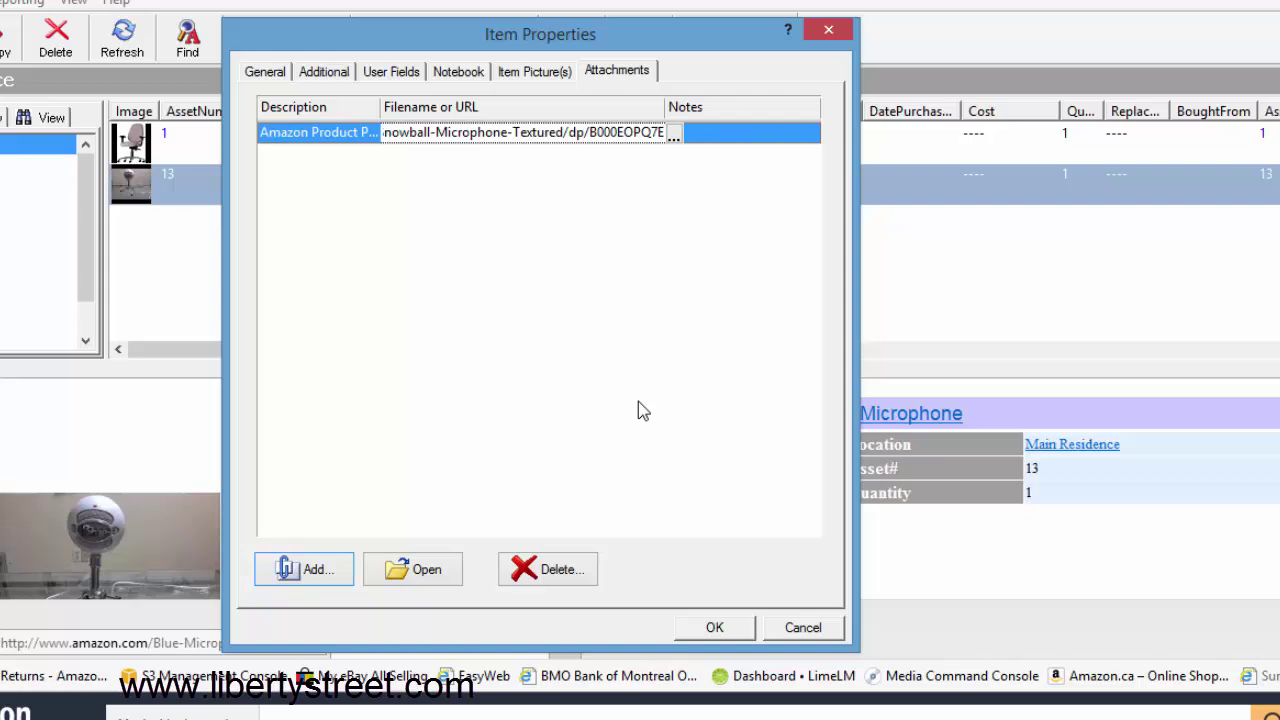
pyautogui.press('Return')
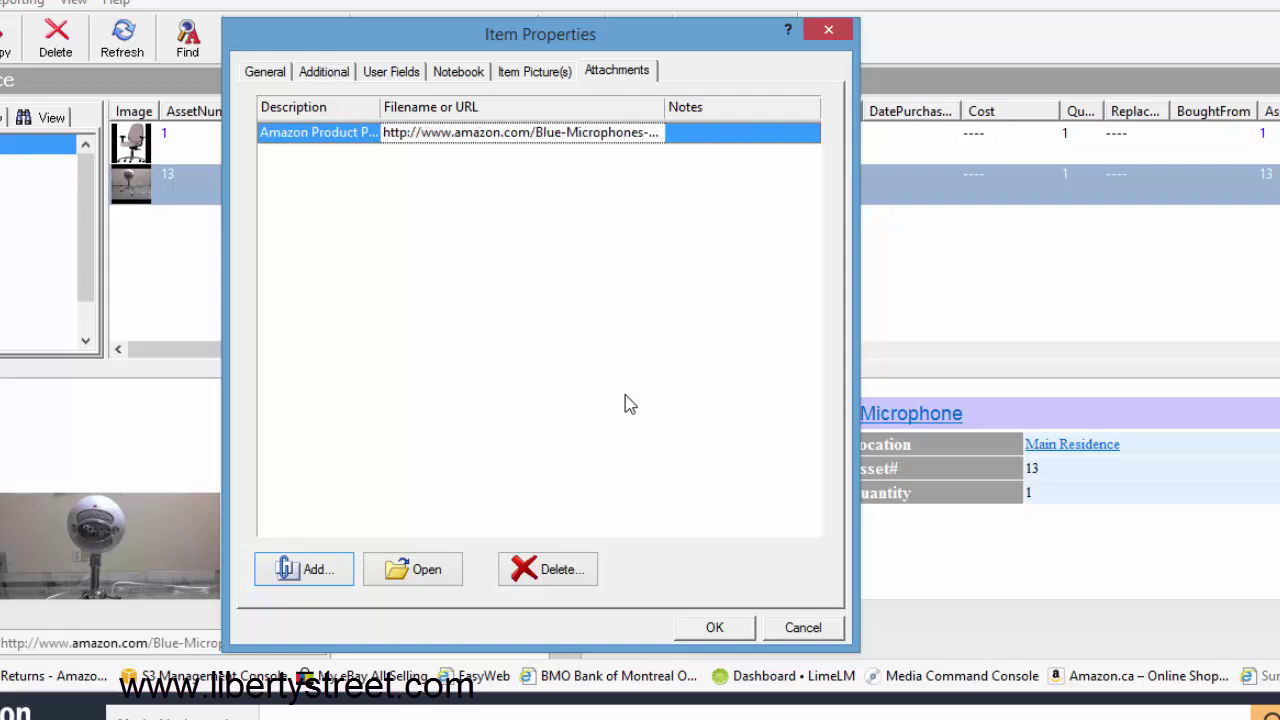
pyautogui.click(697, 137)
pyautogui.click(693, 130)
pyautogui.press('Tab')
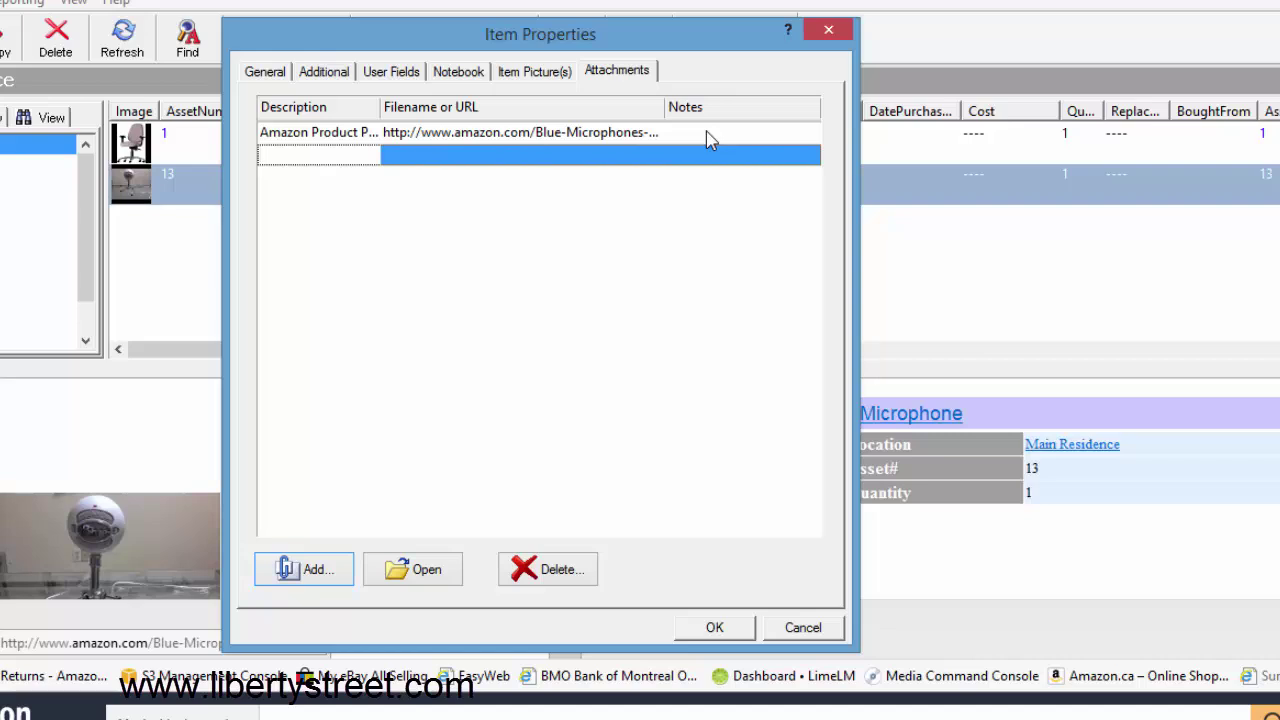
pyautogui.click(716, 628)
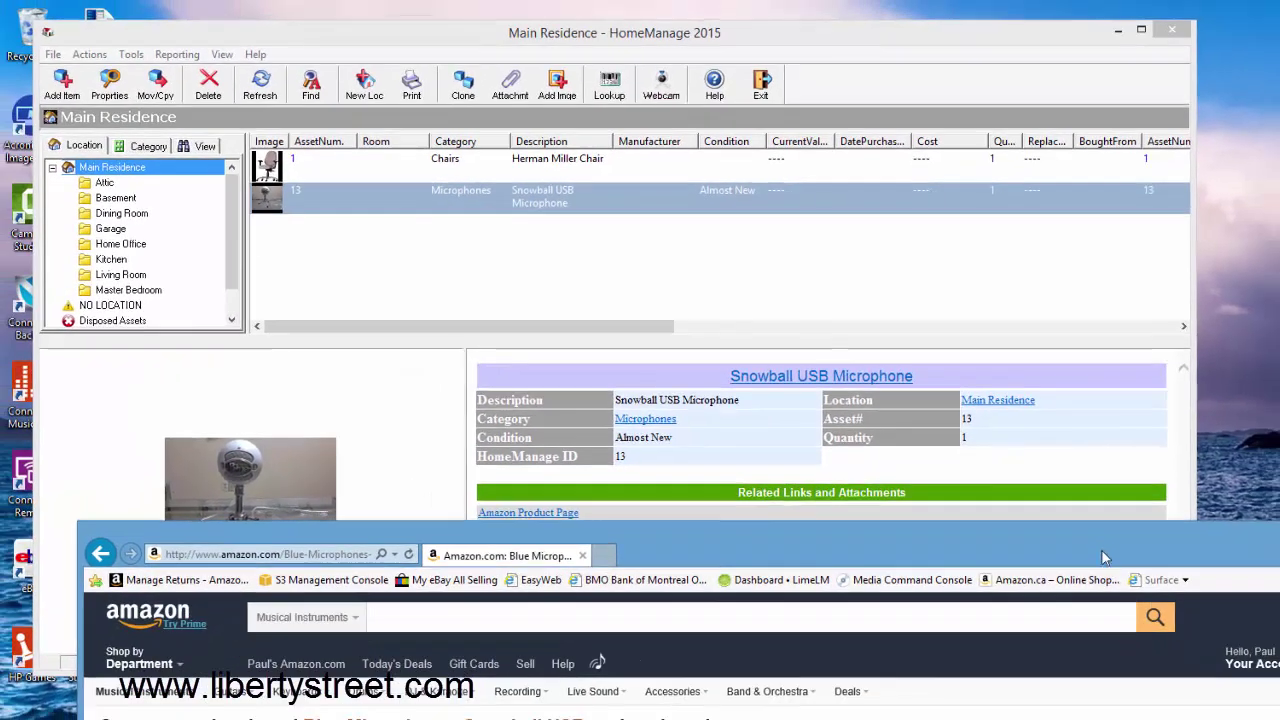
# Test the item's Amazon Product Page link in the browser, close the opened page and return to HomeManage
pyautogui.moveTo(1102, 551); pyautogui.dragTo(1100, 716)
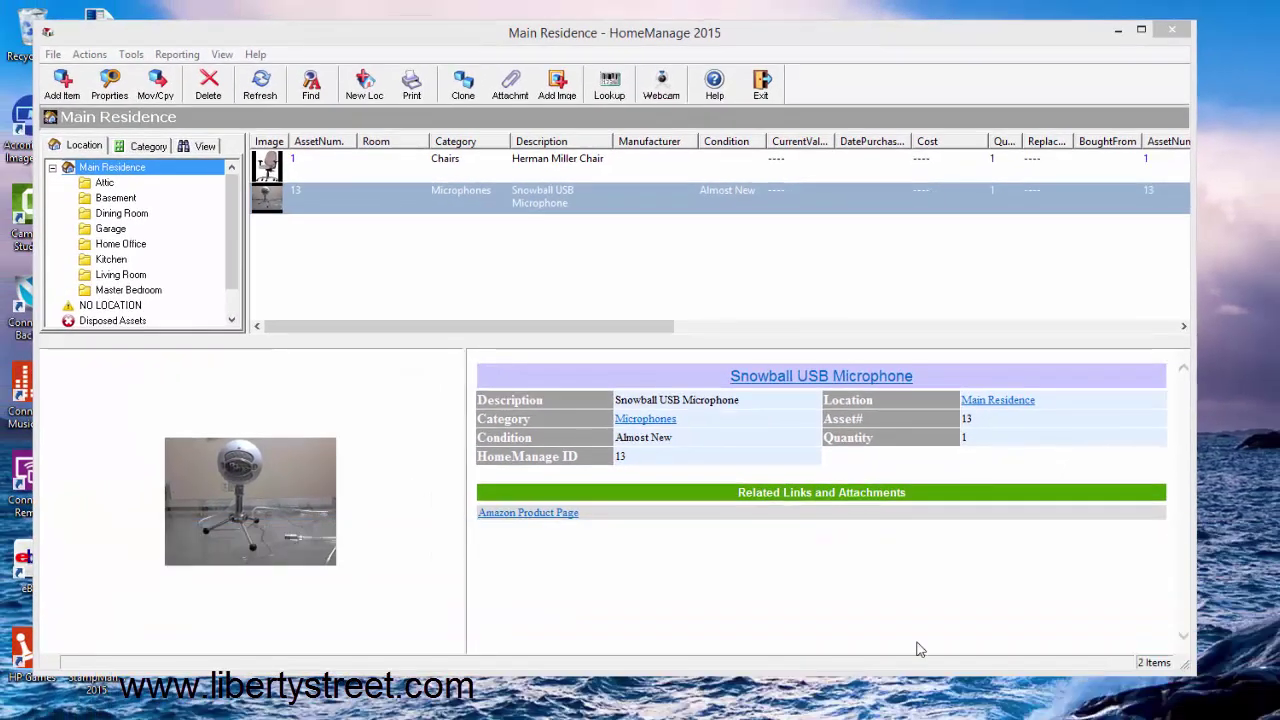
pyautogui.click(531, 515)
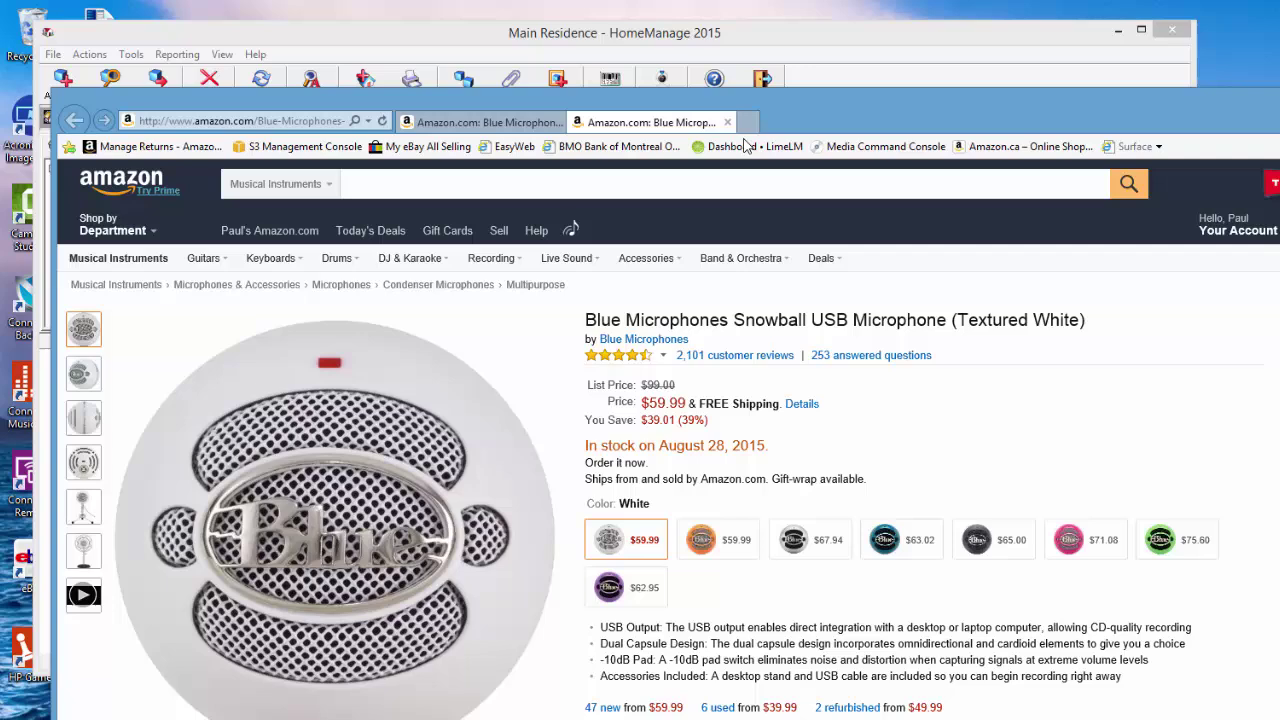
pyautogui.click(729, 122)
pyautogui.click(687, 46)
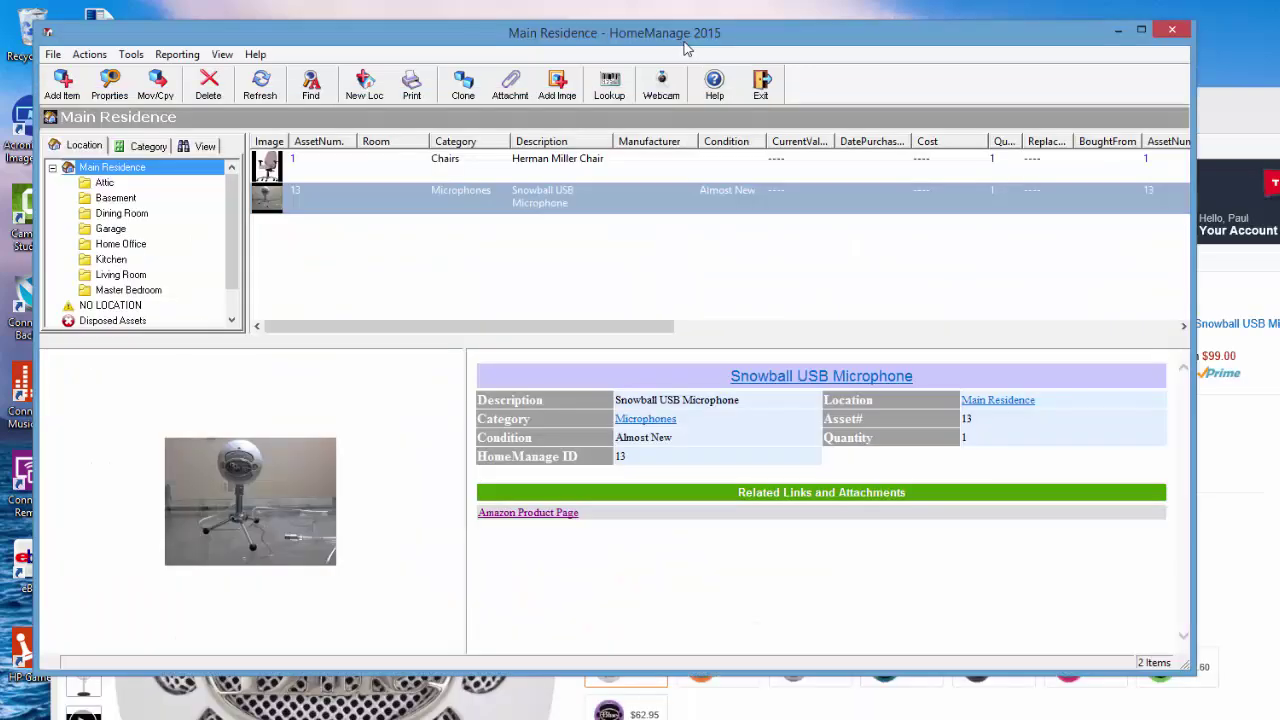